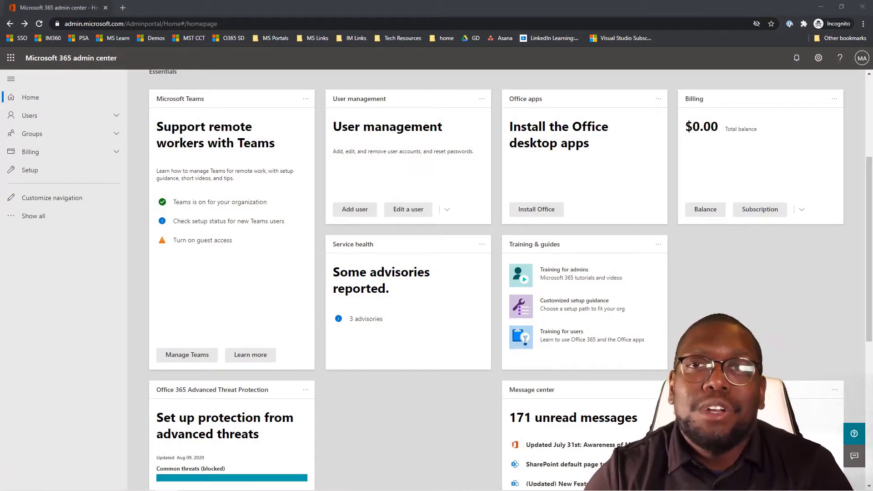
- Browse the admin home page and open the panel of cards to add to home
scroll(584, 298, down, 2)
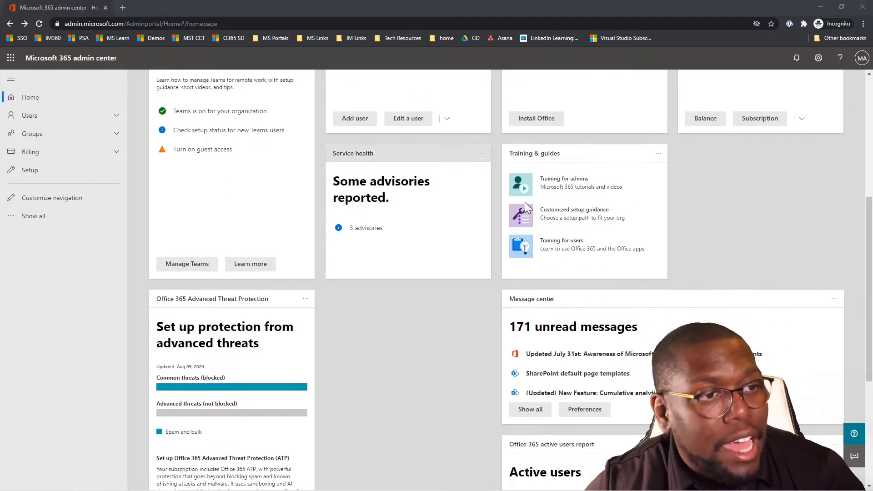
scroll(428, 265, up, 6)
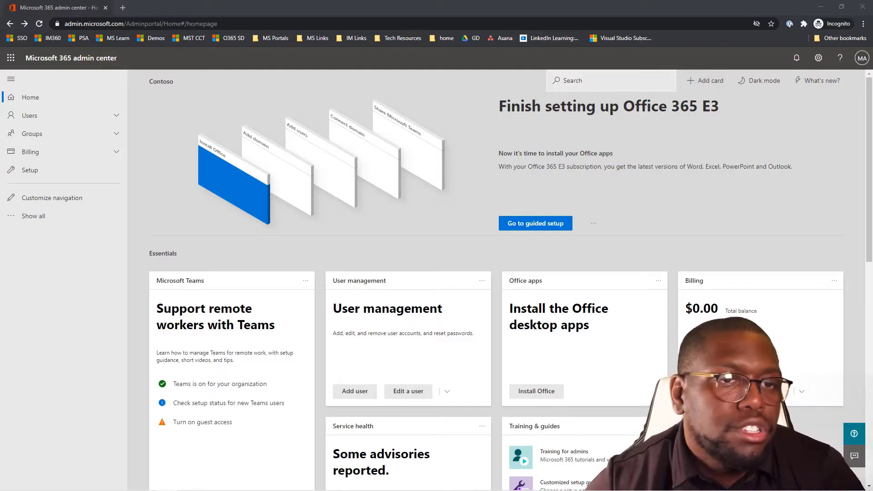
click(708, 93)
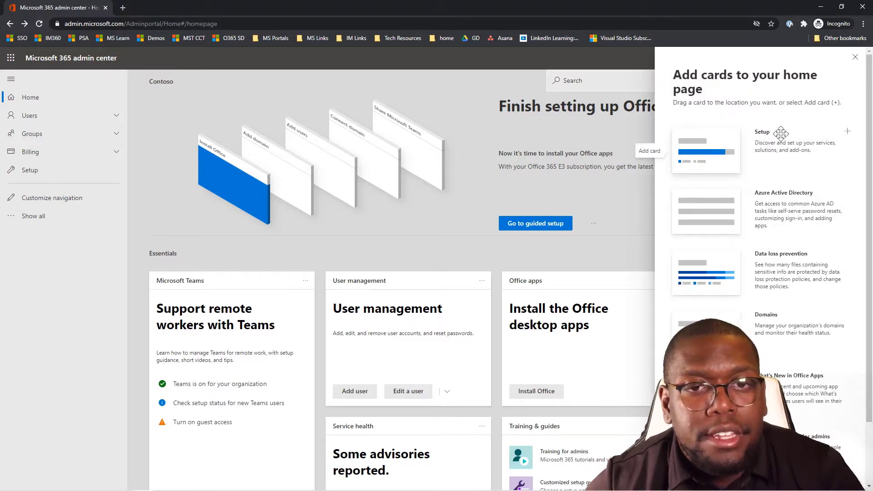
scroll(846, 181, down, 2)
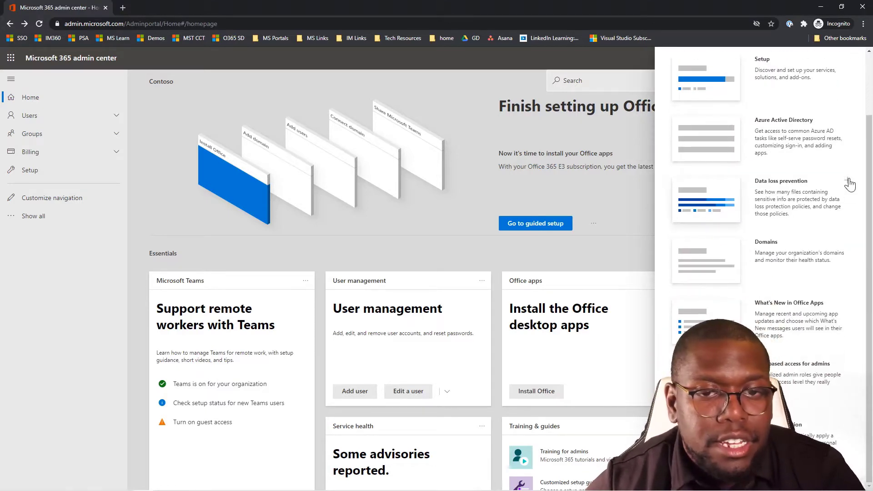
scroll(773, 195, up, 2)
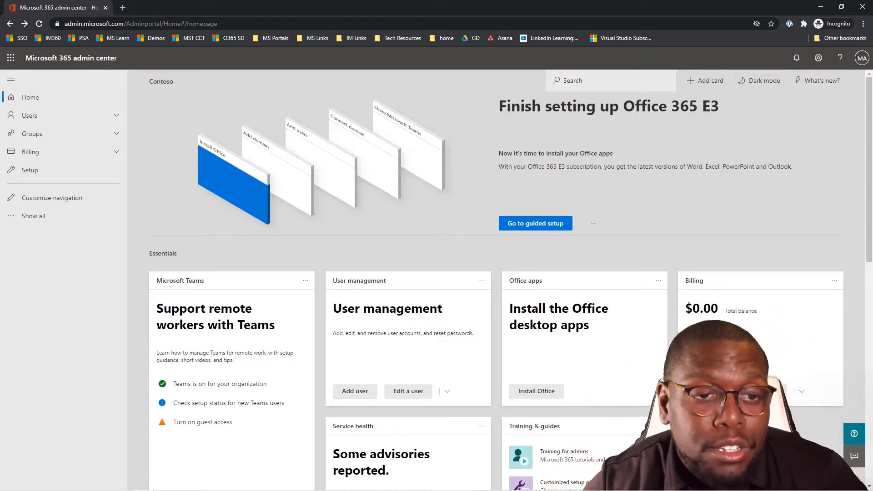
- Start the guided setup for the subscription and scroll through it
click(541, 223)
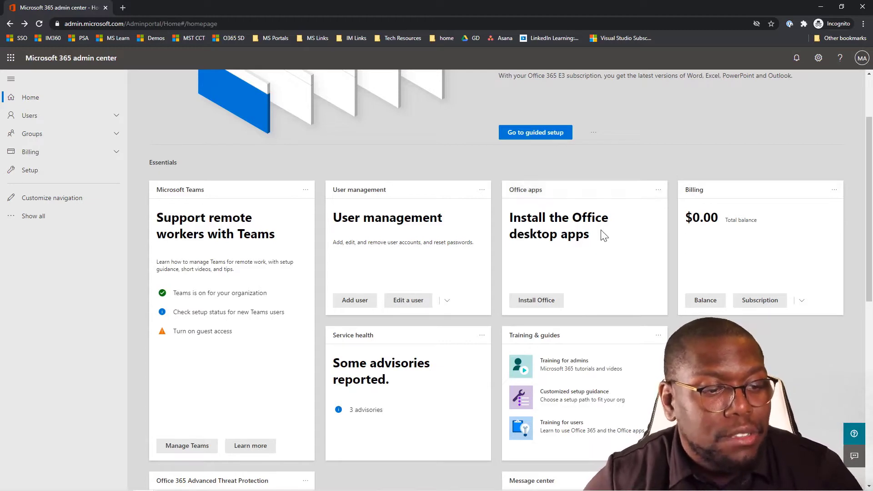
scroll(602, 235, down, 1)
scroll(391, 311, down, 3)
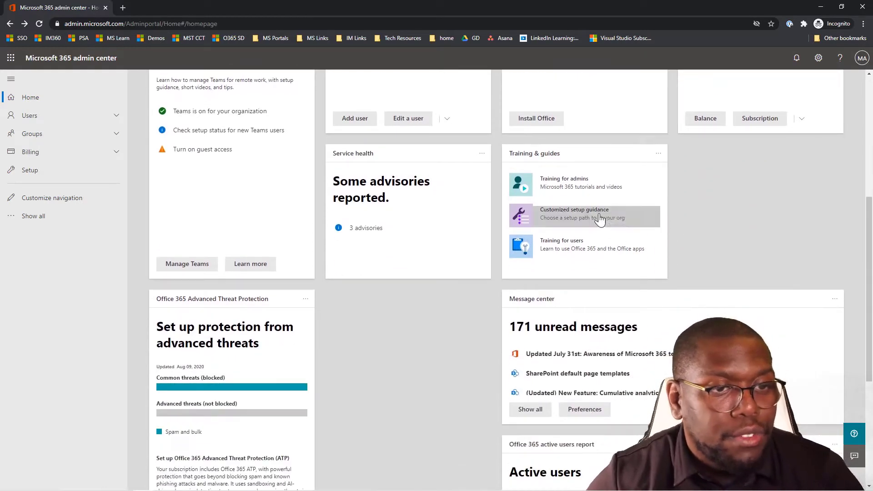
scroll(581, 279, down, 2)
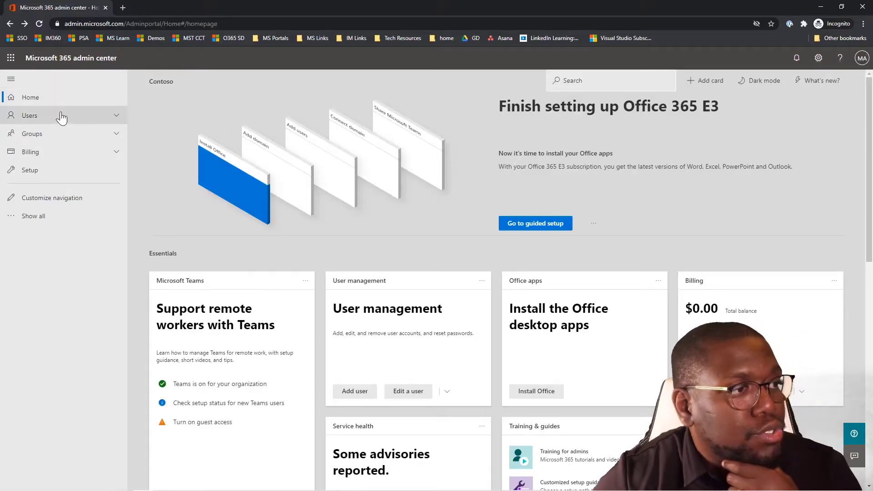
- Visit Active users, Contacts, Guest users and Deleted users under Users, then expand Groups
click(59, 117)
click(61, 134)
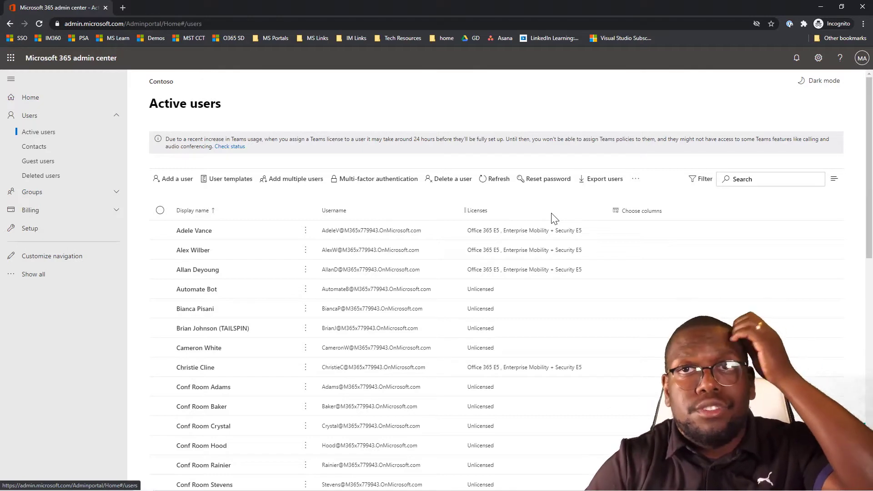
click(36, 146)
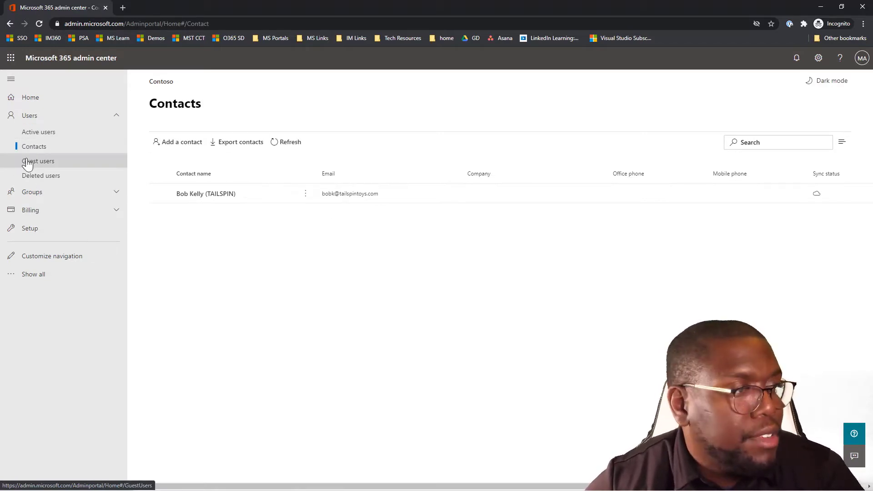
click(32, 164)
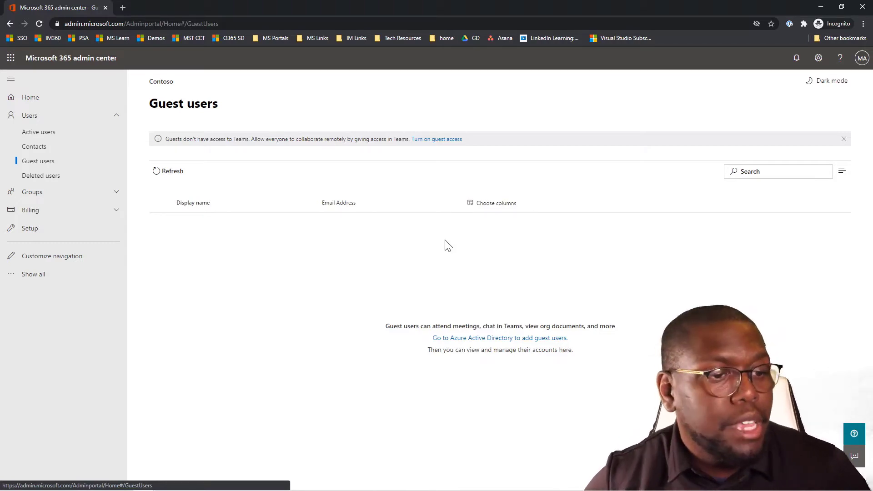
click(48, 177)
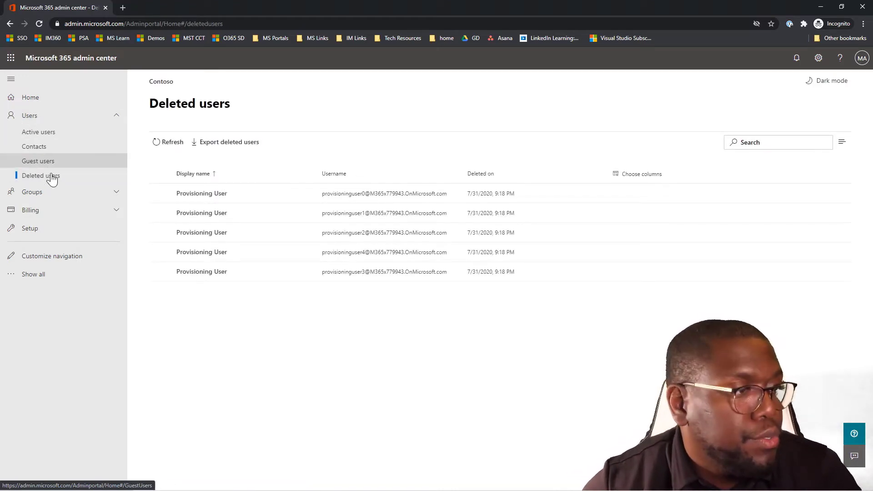
click(59, 191)
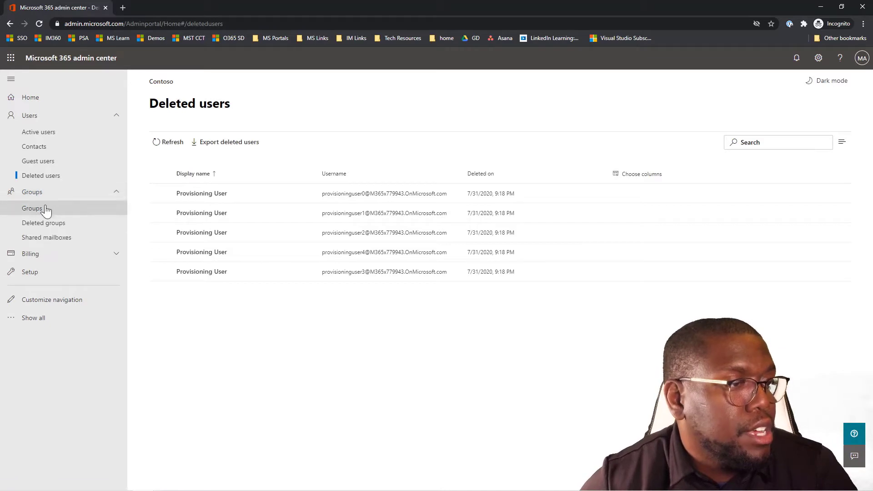
- View Groups, Deleted groups and Shared mailboxes, then open Billing > Purchase services
click(44, 208)
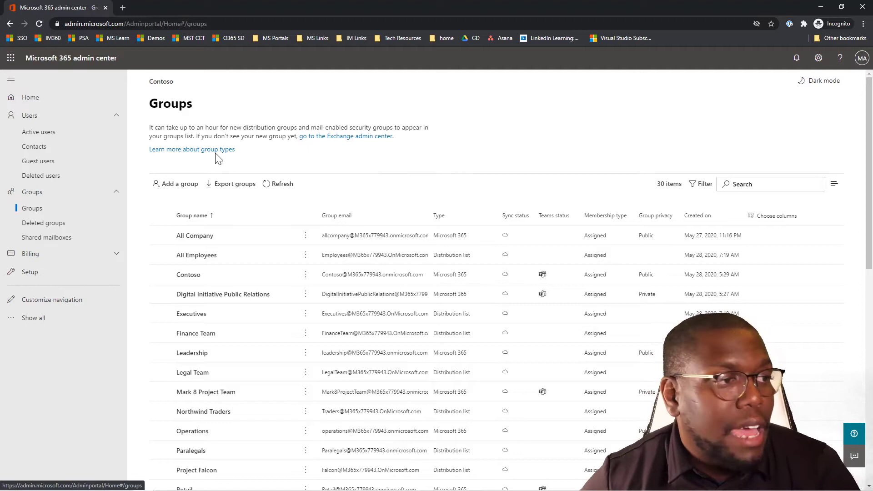
click(49, 226)
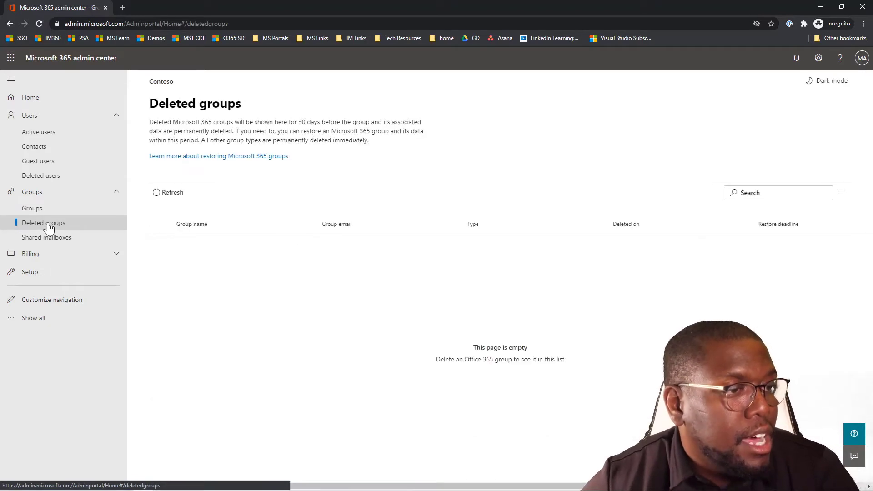
click(61, 241)
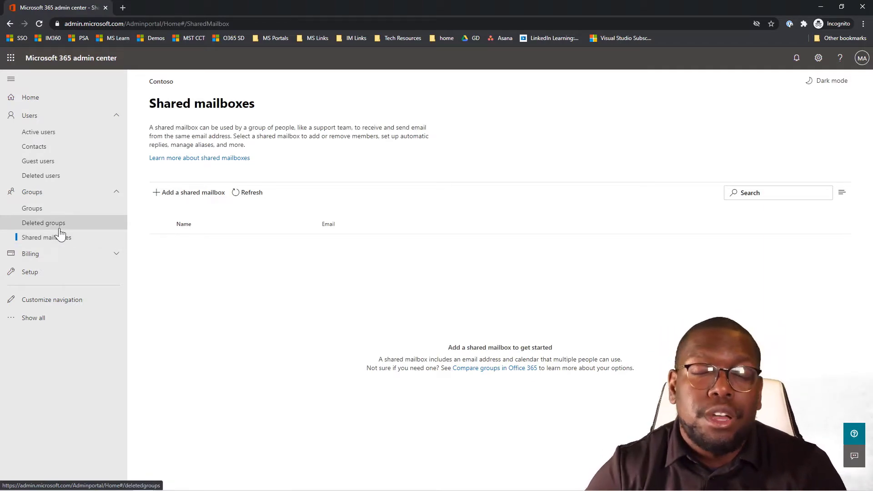
click(75, 255)
click(74, 270)
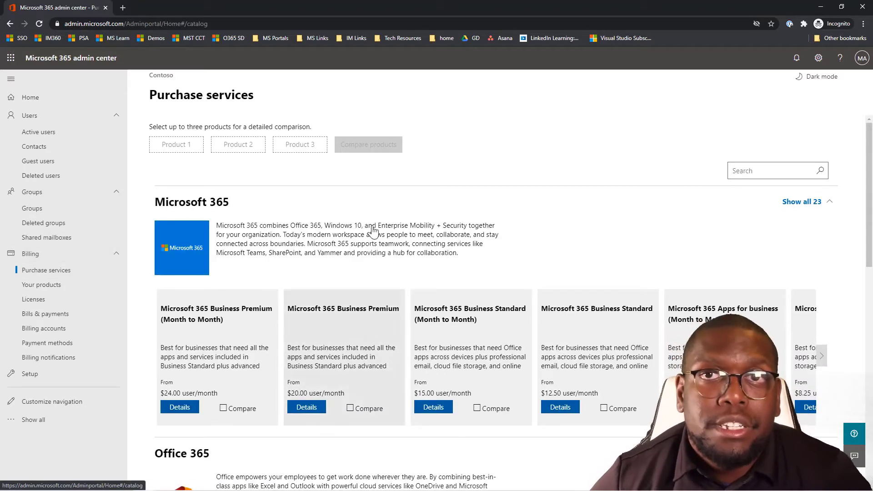
- Mark Microsoft 365 Business Premium (Month to Month) for comparison in Purchase services
scroll(259, 335, down, 4)
scroll(261, 334, up, 1)
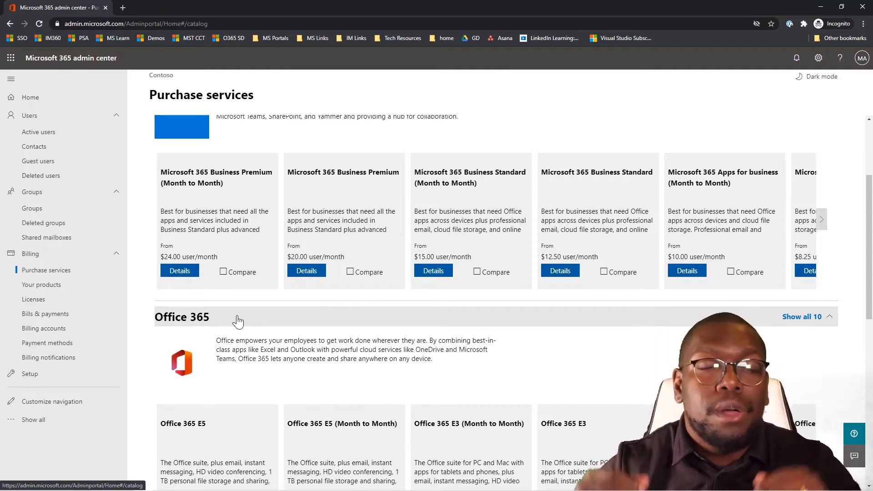
click(223, 274)
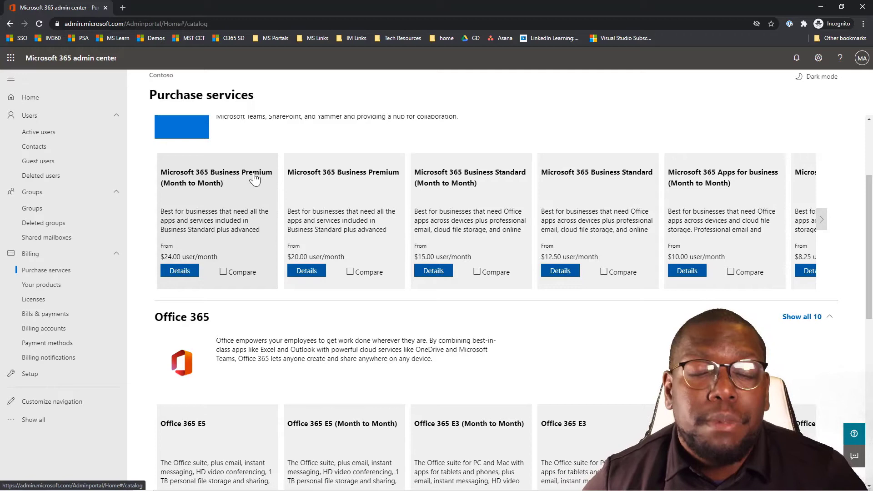
- Open Your products and show the organization's list of subscriptions
click(42, 285)
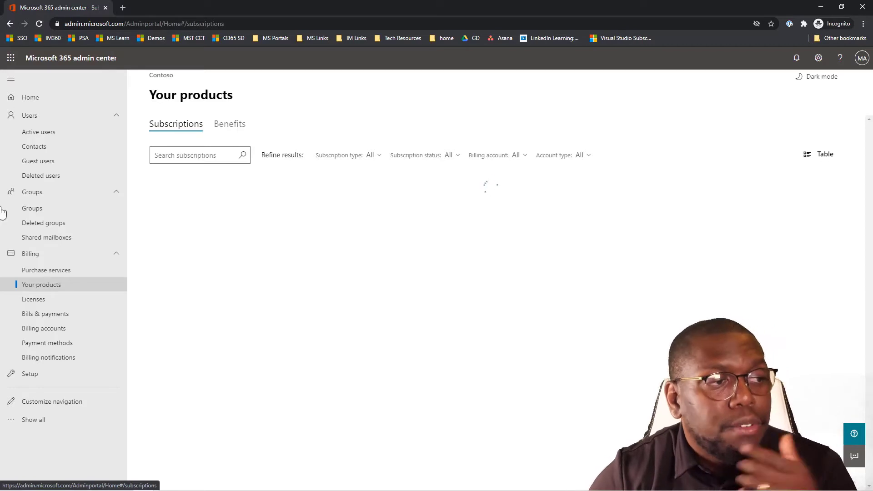
double_click(195, 129)
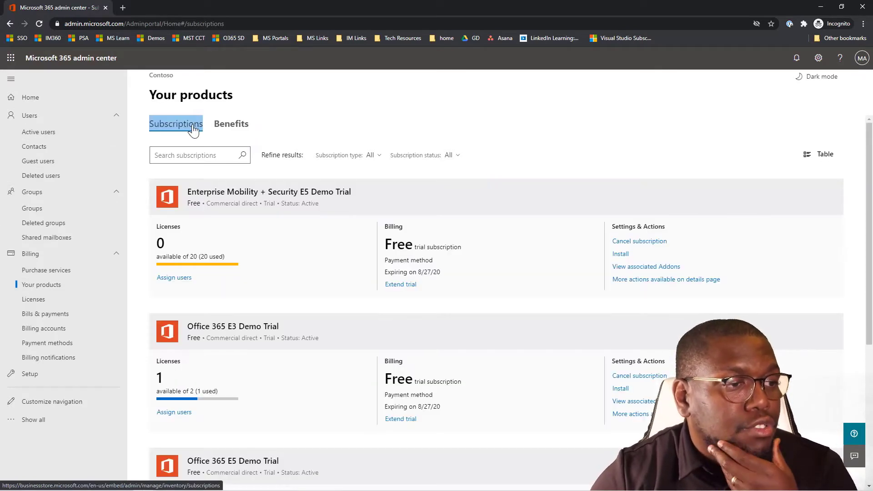
click(210, 279)
scroll(586, 301, down, 1)
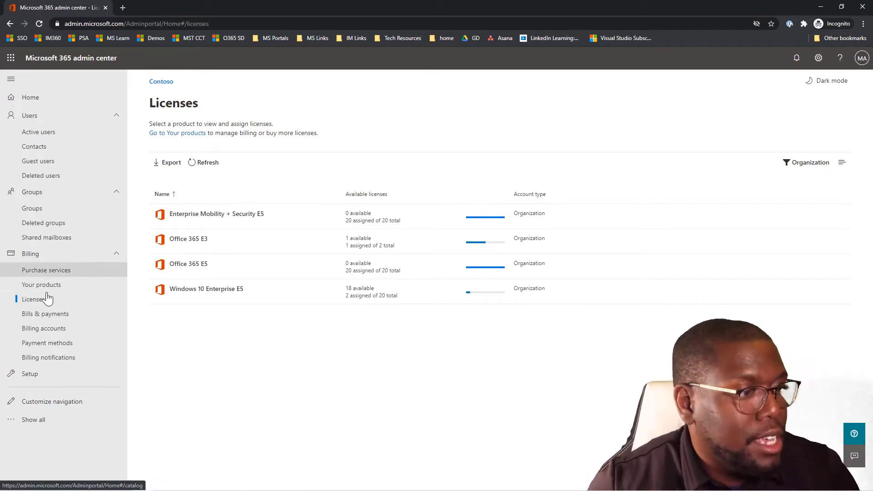
- Visit Bills & payments, Billing accounts, Payment methods and Billing notifications, then go to Setup
click(56, 317)
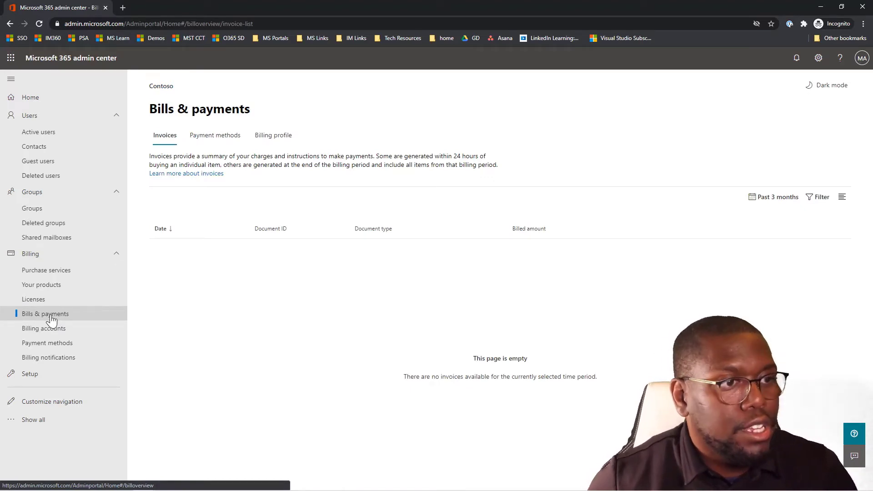
click(53, 328)
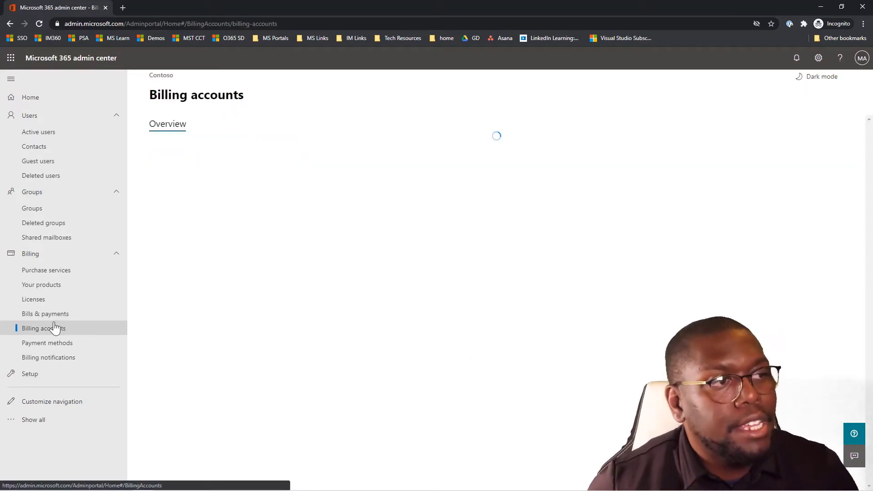
click(54, 344)
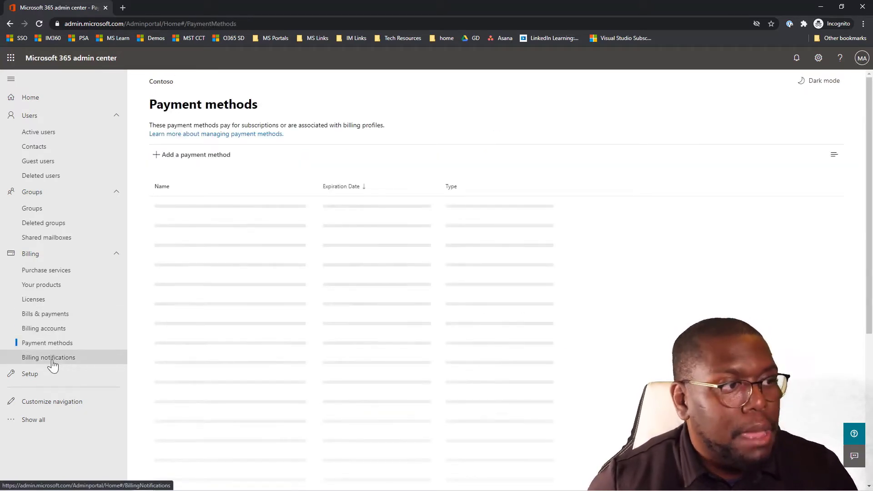
click(51, 358)
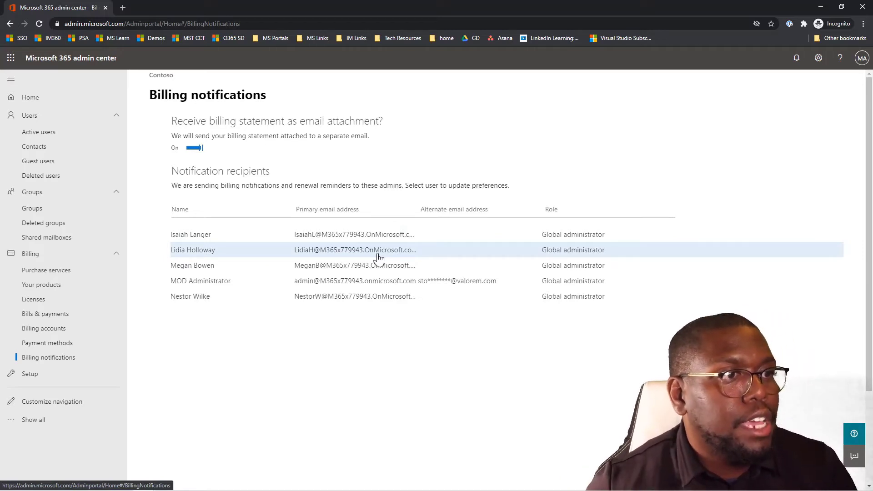
click(30, 373)
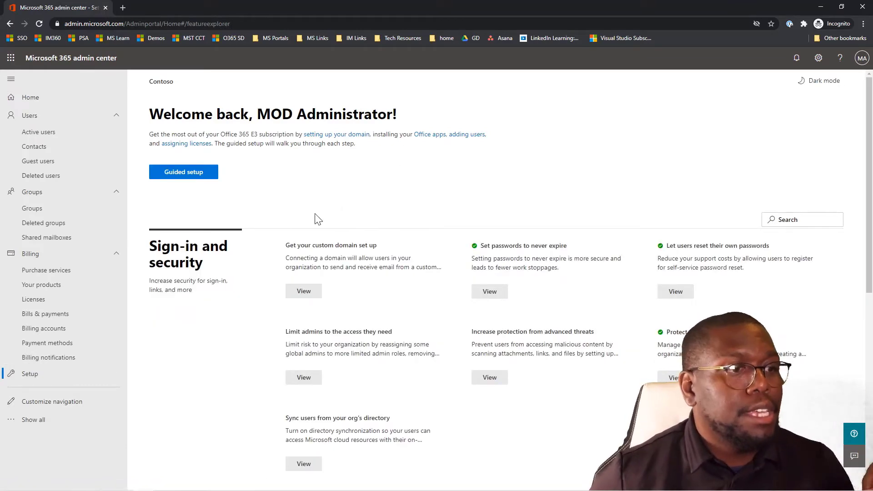
scroll(295, 229, down, 1)
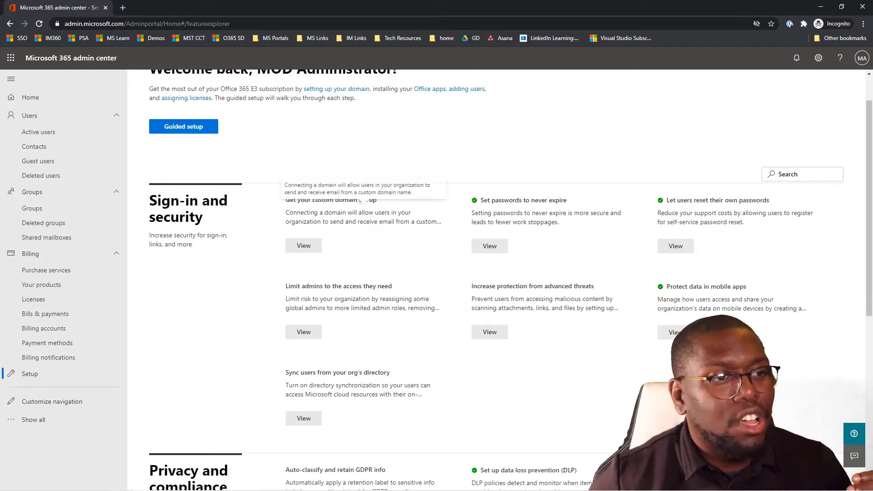
scroll(295, 227, down, 1)
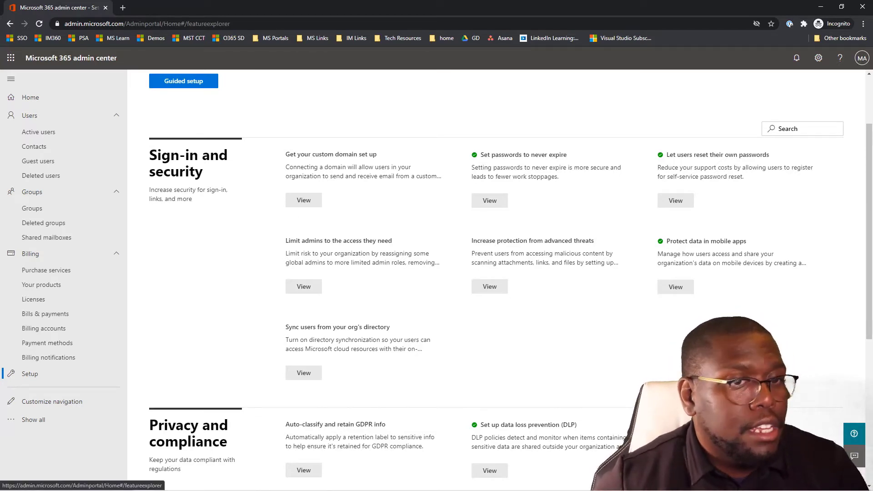
scroll(371, 301, down, 6)
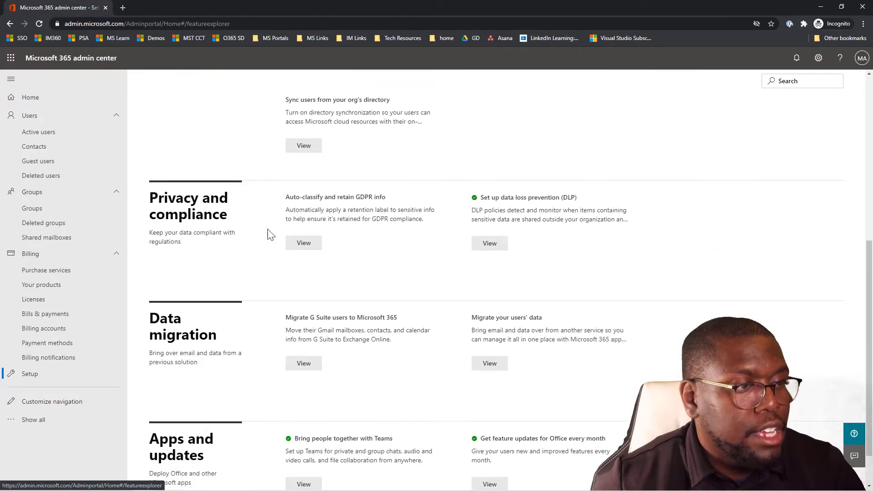
scroll(323, 226, down, 1)
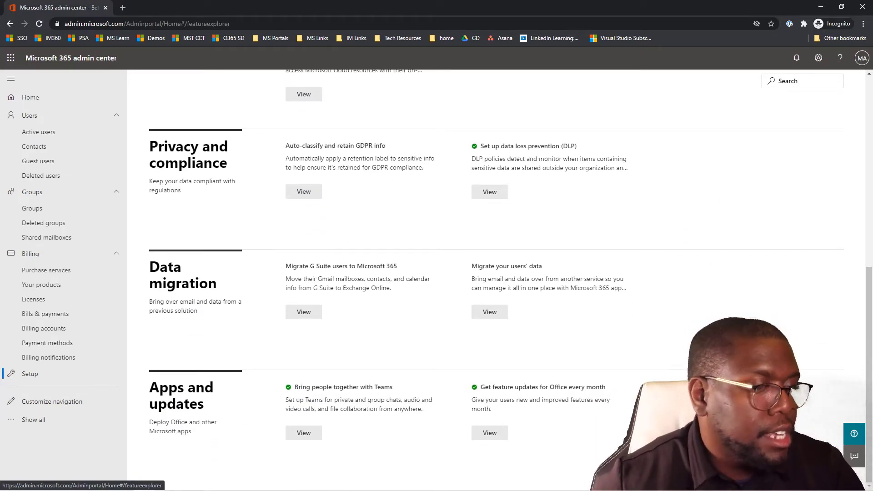
scroll(388, 375, up, 1)
scroll(392, 374, up, 7)
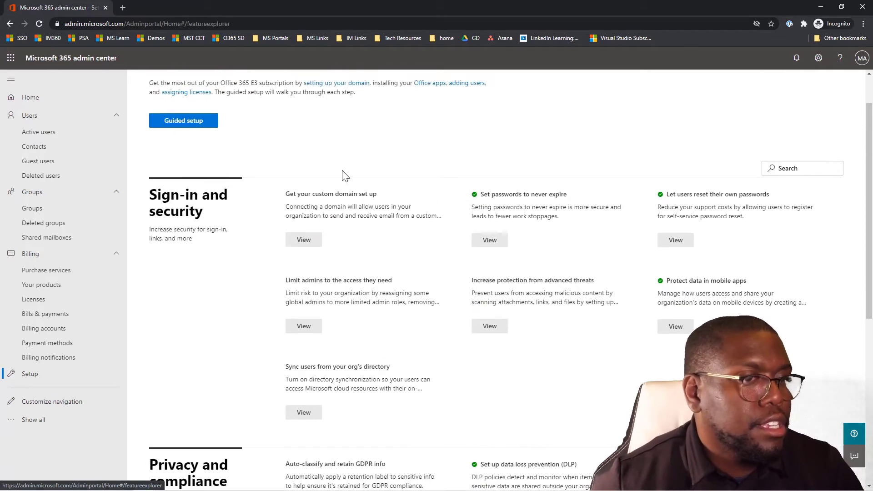
scroll(366, 352, down, 3)
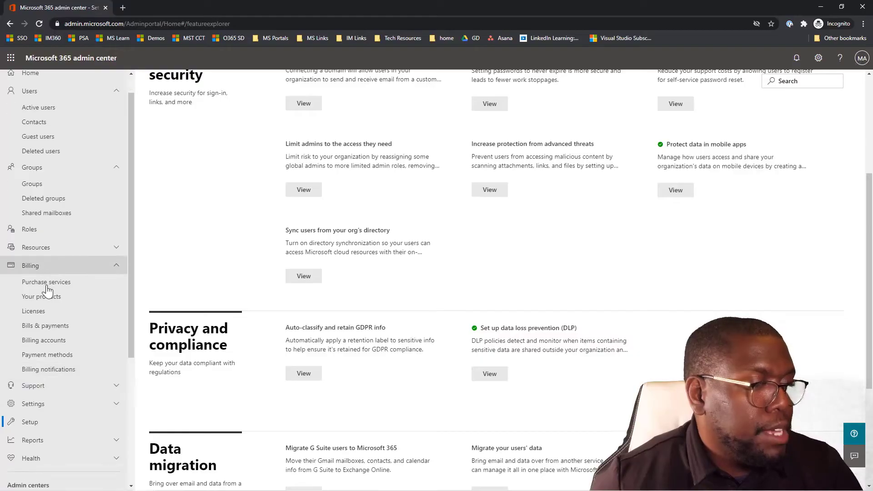
scroll(47, 291, down, 3)
- Check New service request and View service requests under Support, then open Customer Lockbox Requests
click(47, 275)
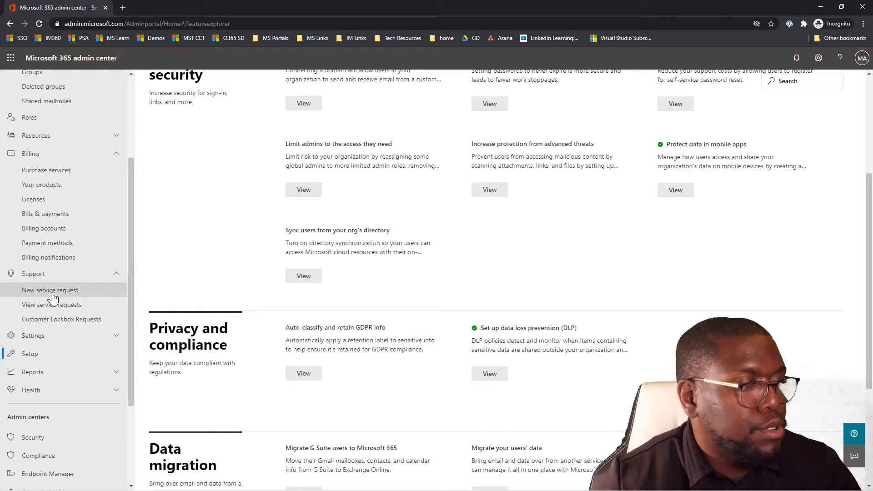
click(53, 293)
click(57, 309)
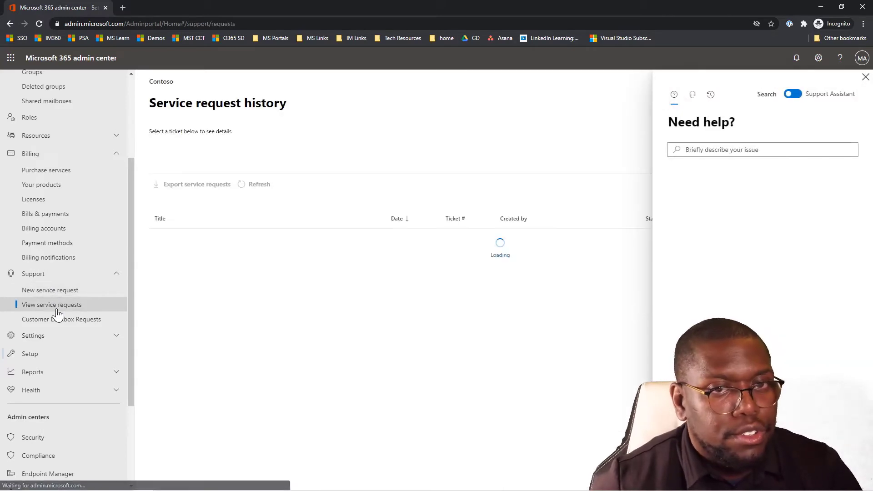
click(865, 78)
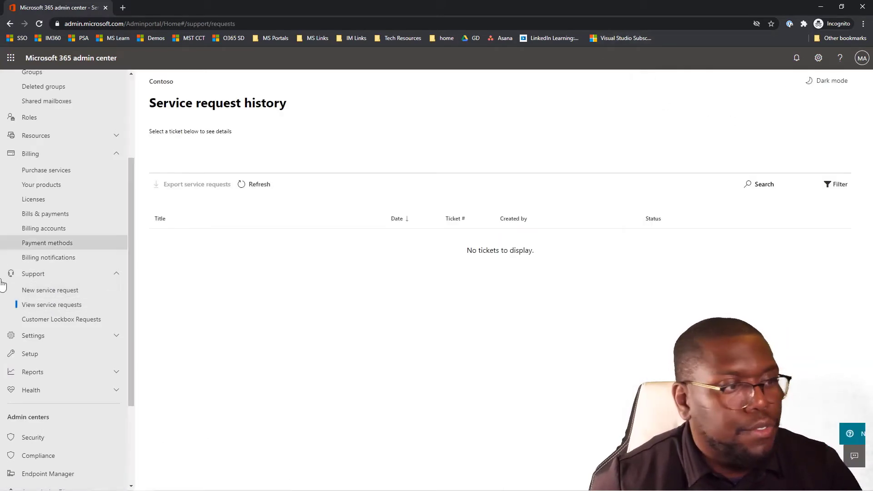
click(88, 320)
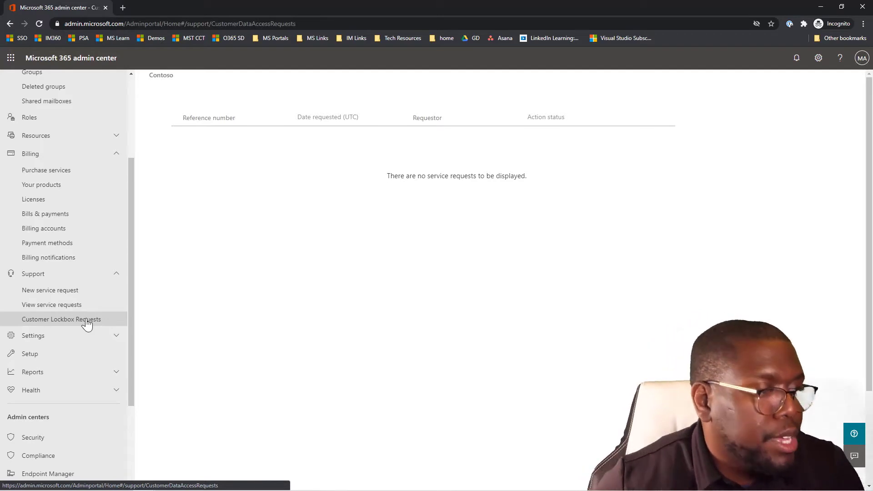
- Open Settings > Domains to see the default onmicrosoft.com domain
click(71, 336)
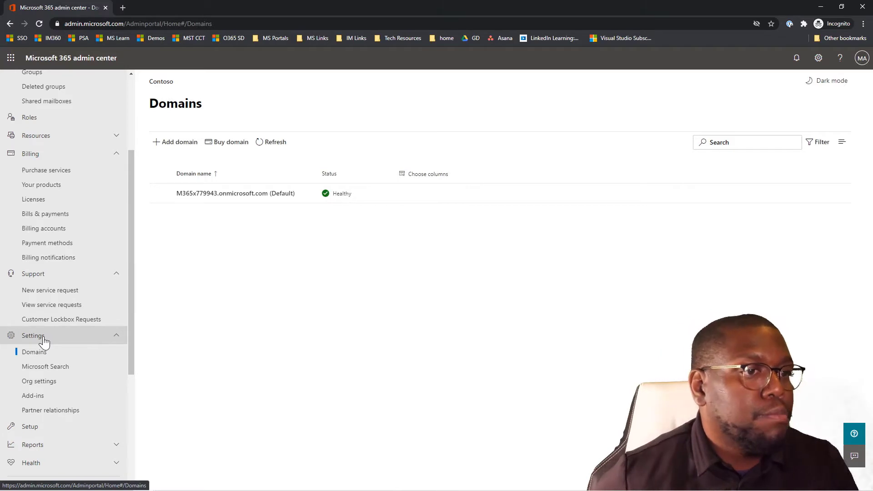
- Open Settings > Microsoft Search and scroll through its insights
click(67, 372)
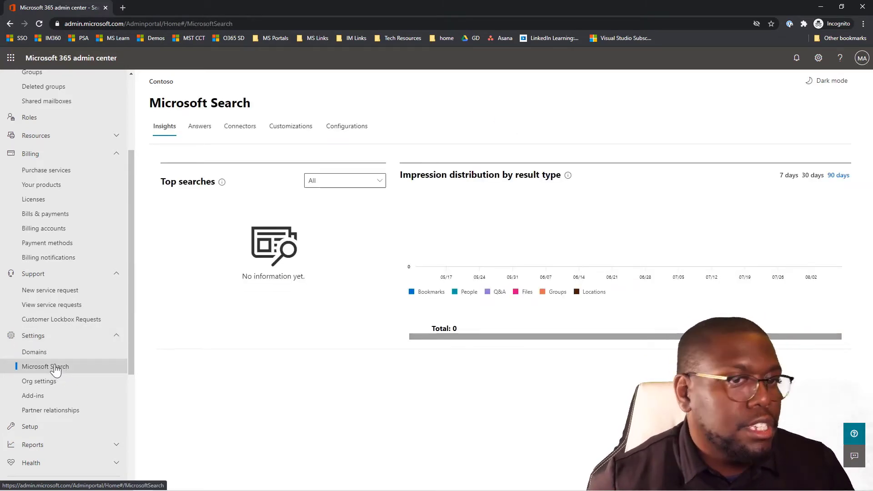
scroll(57, 351, down, 1)
- Open Org settings, scroll the Services list, then switch to the Security & privacy tab
click(53, 335)
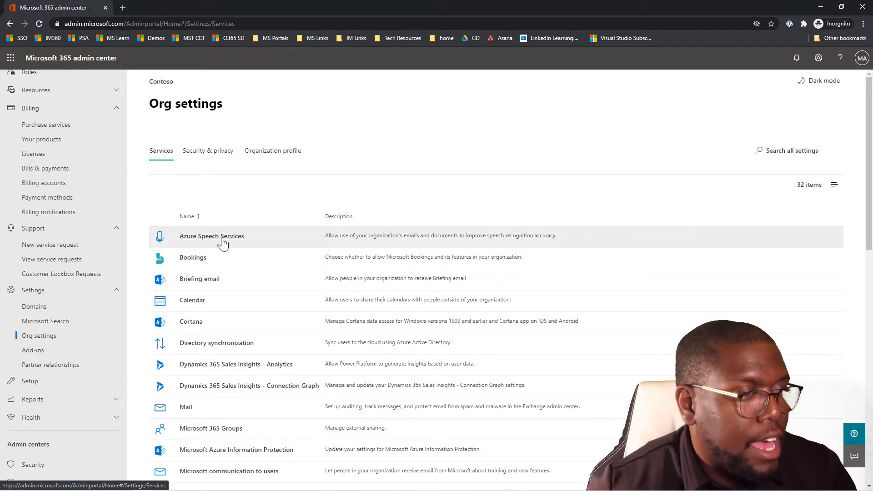
scroll(211, 287, down, 1)
scroll(211, 287, down, 1)
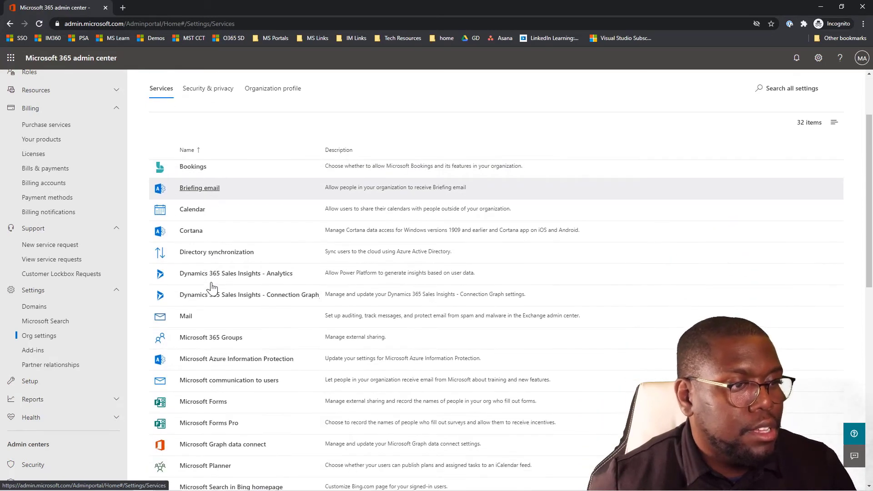
scroll(209, 257, down, 4)
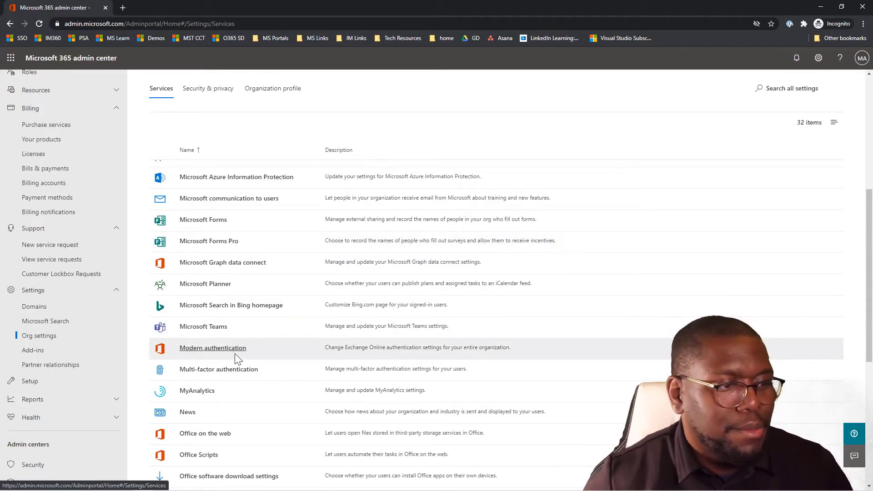
scroll(190, 413, down, 2)
scroll(189, 412, down, 3)
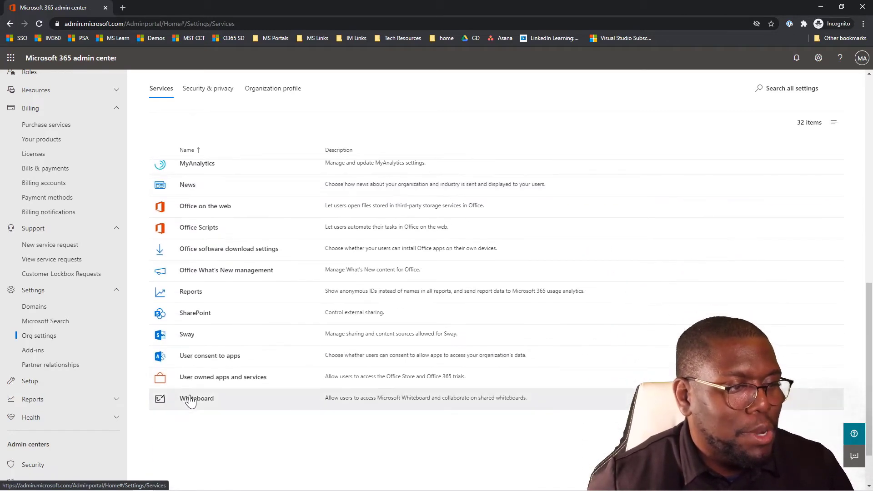
scroll(203, 359, up, 5)
scroll(209, 336, up, 6)
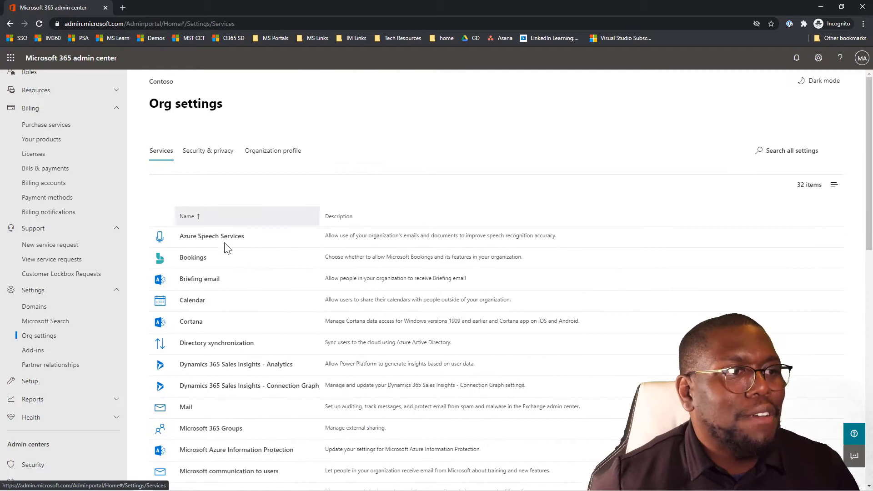
click(198, 159)
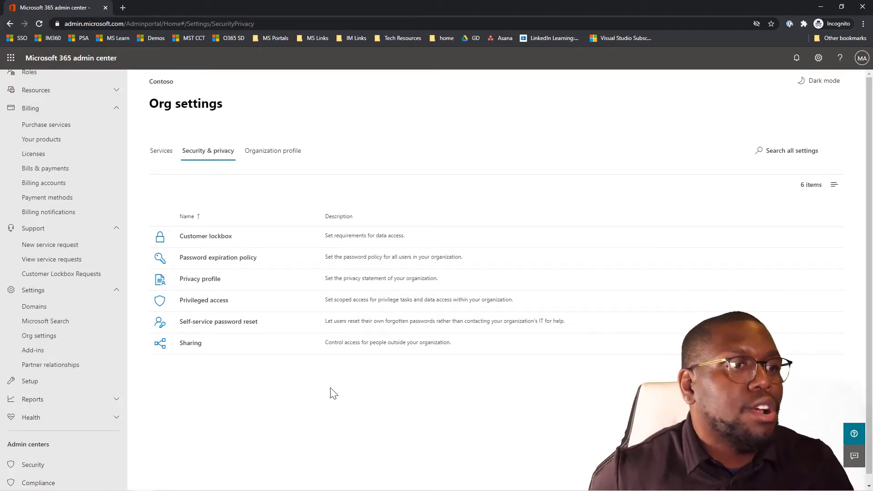
- On the Organization profile tab, view and close the Data location details
click(246, 162)
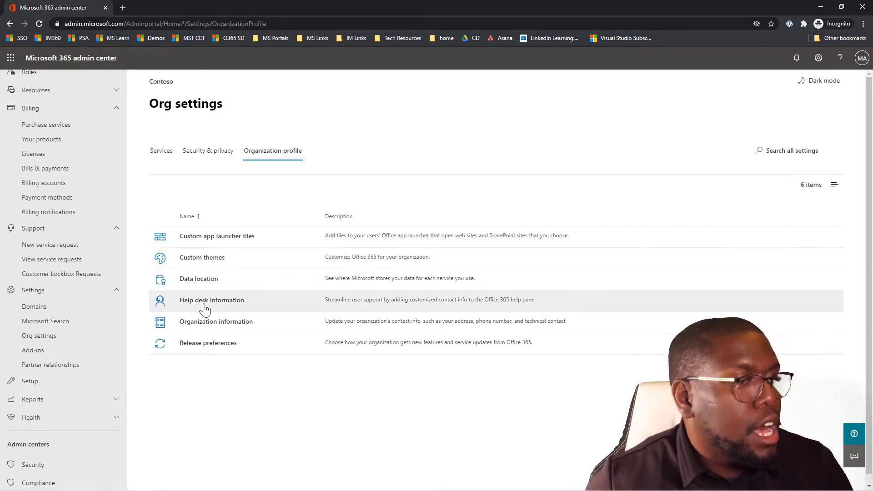
click(201, 280)
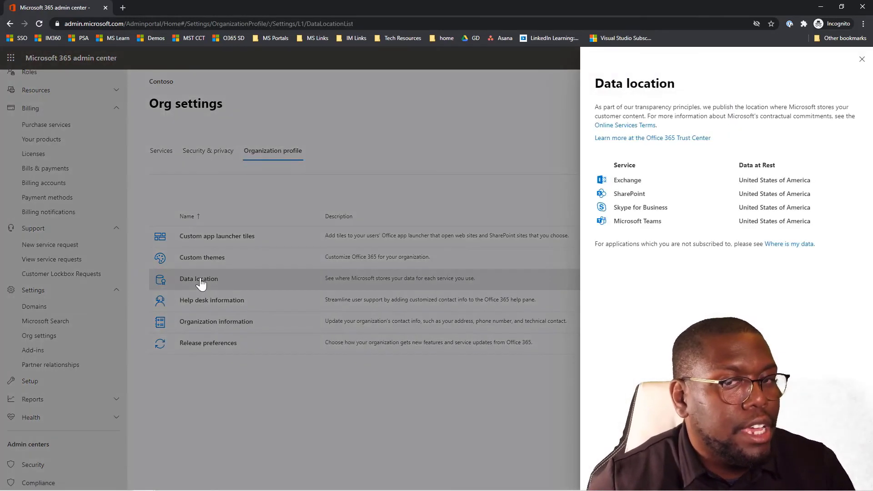
click(861, 59)
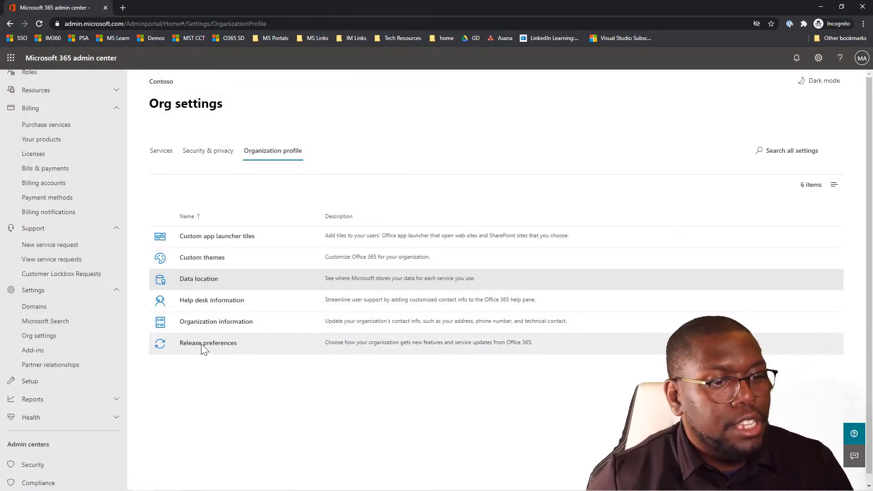
- View and close the Release preferences details, then scroll the Organization profile list
click(226, 346)
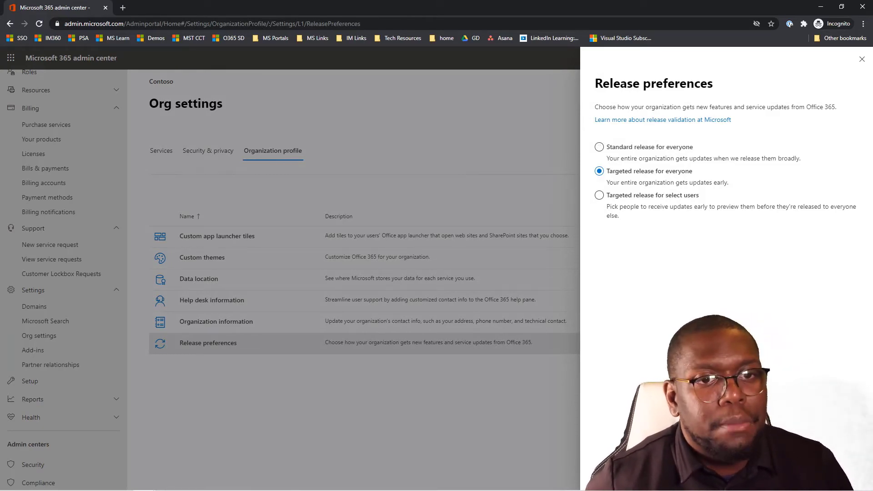
click(862, 59)
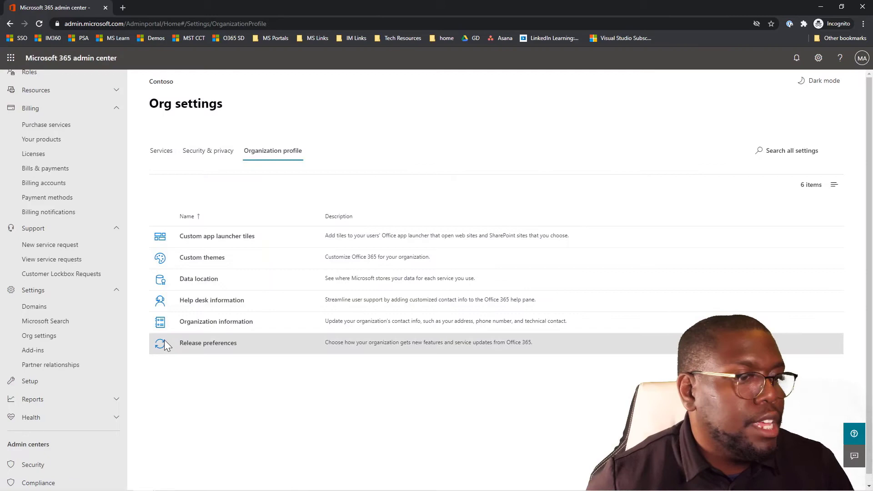
scroll(162, 337, down, 1)
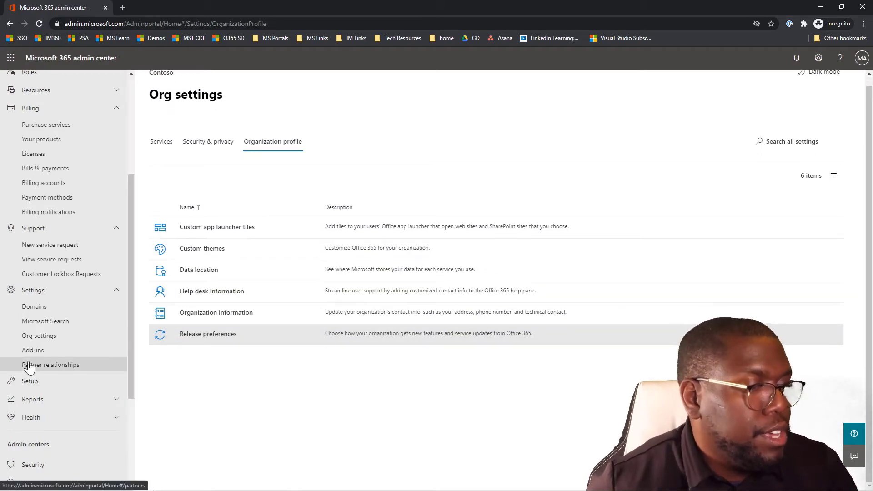
scroll(29, 363, down, 2)
scroll(28, 367, up, 1)
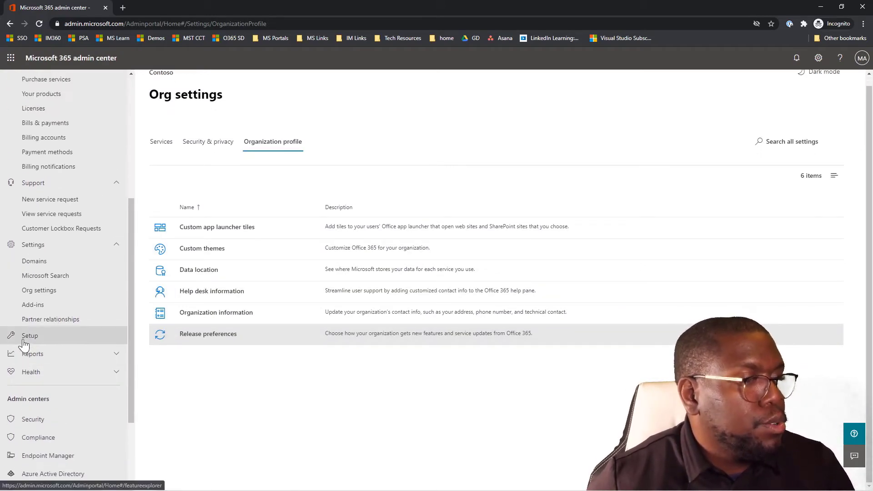
- Browse the Productivity Score, Usage and Security & compliance reports, then open Health > Service health
click(39, 354)
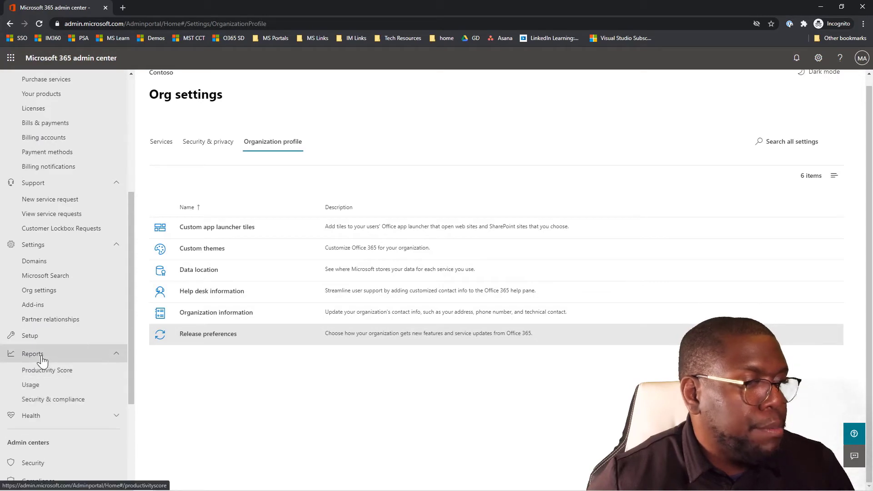
click(47, 371)
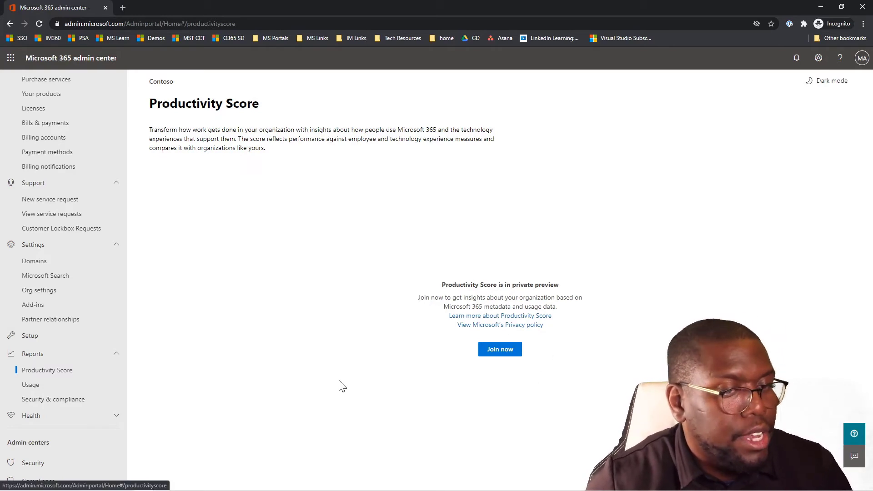
click(57, 385)
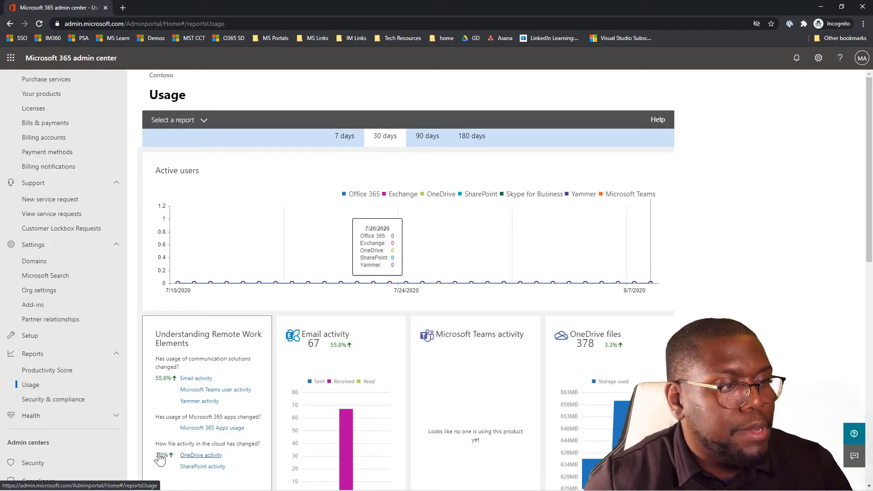
click(65, 399)
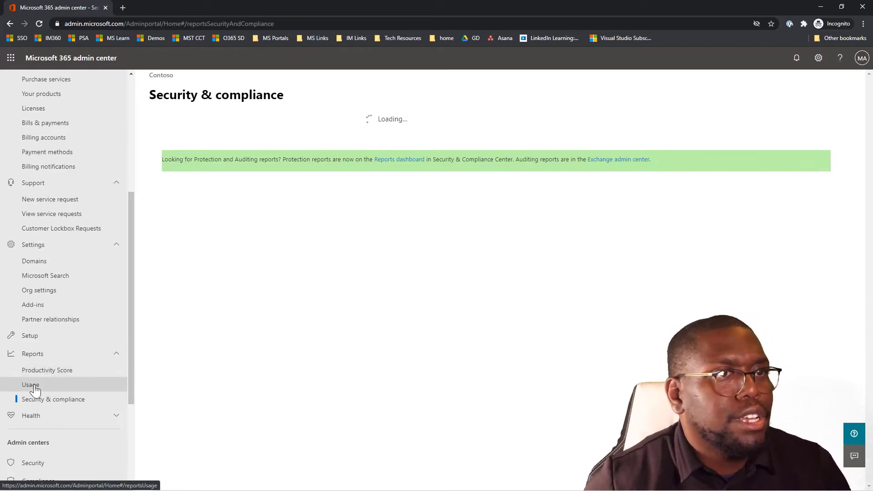
scroll(29, 386, down, 3)
scroll(33, 389, down, 1)
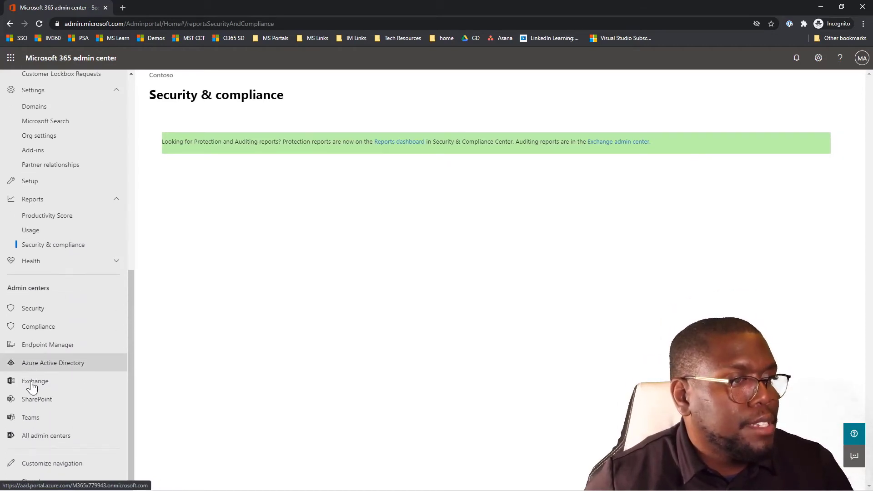
click(41, 262)
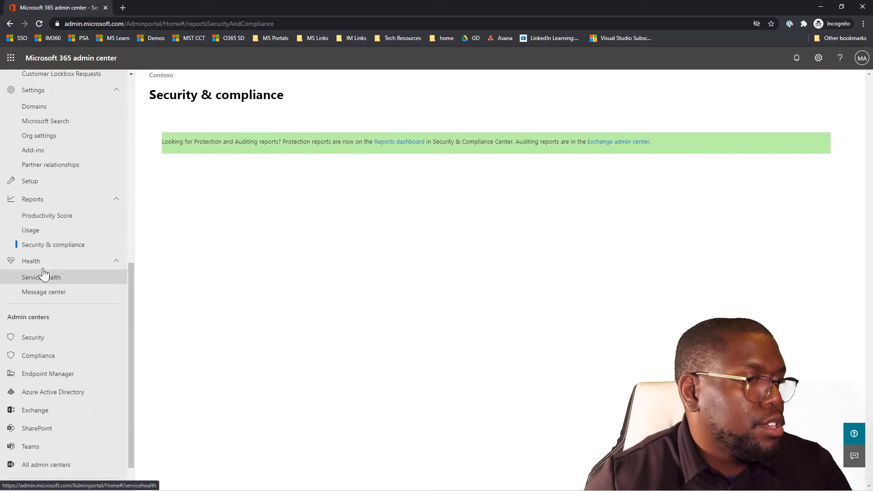
click(45, 280)
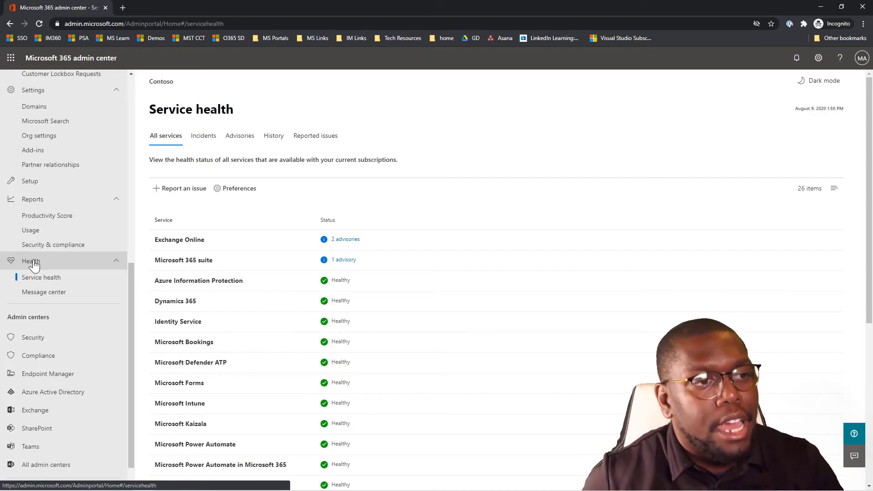
- Show the Service health Incidents tab with 0 incidents, then return to the admin center tab
click(217, 138)
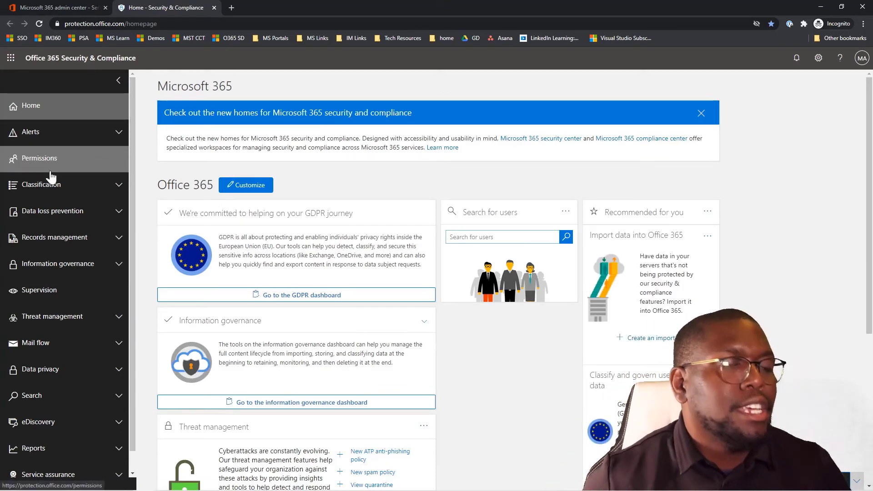
click(24, 5)
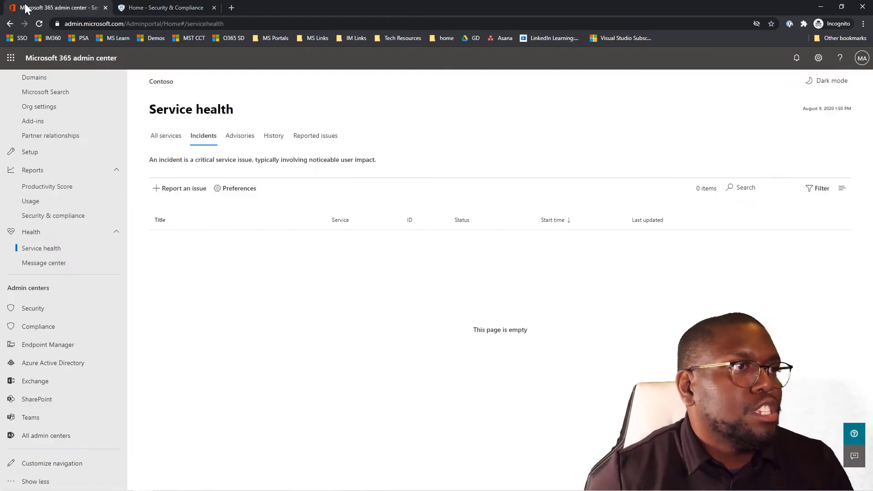
- Open the compliance center and scroll its dashboard showing a 75% Compliance Score, then return to Service health
click(30, 327)
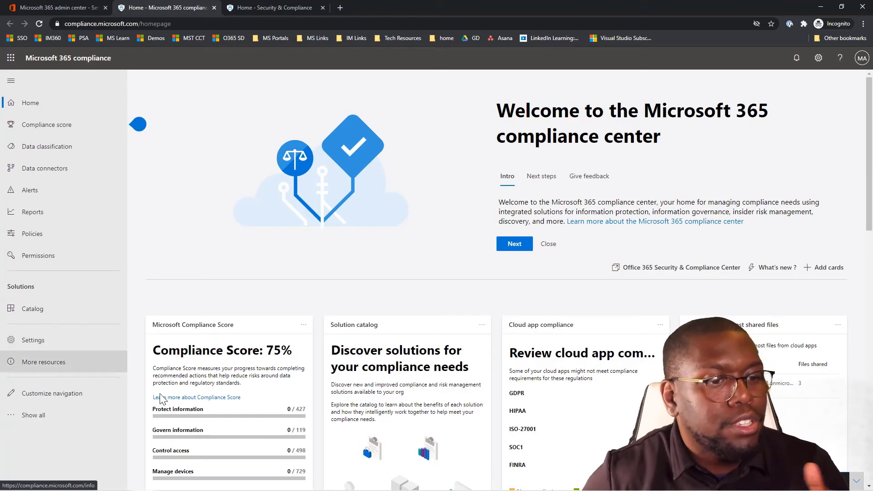
scroll(236, 427, down, 4)
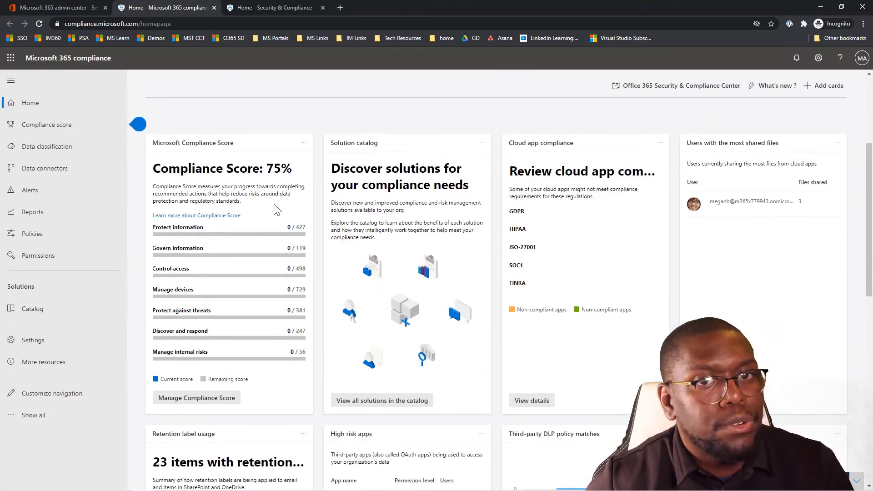
mouse_move(178, 255)
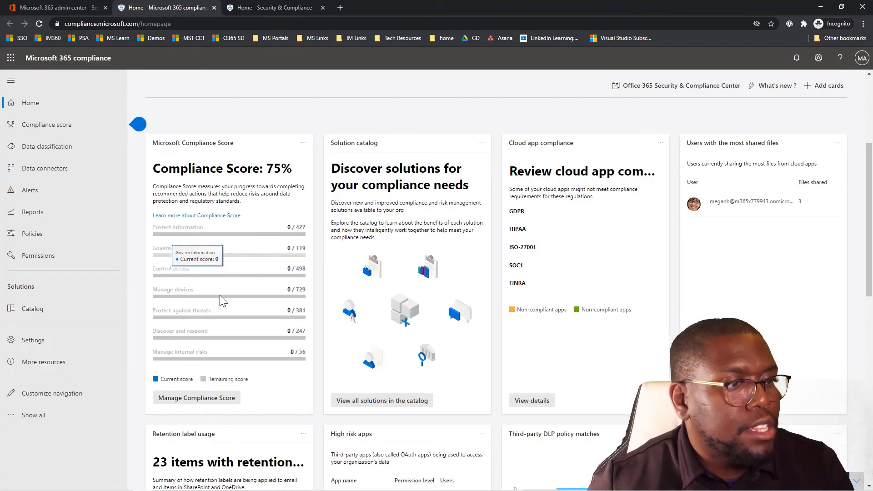
scroll(188, 251, down, 2)
scroll(189, 248, down, 3)
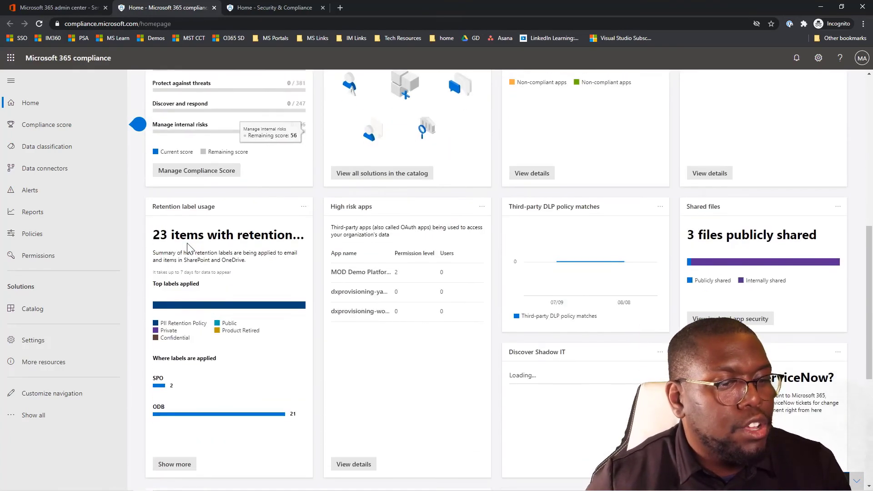
scroll(380, 279, up, 6)
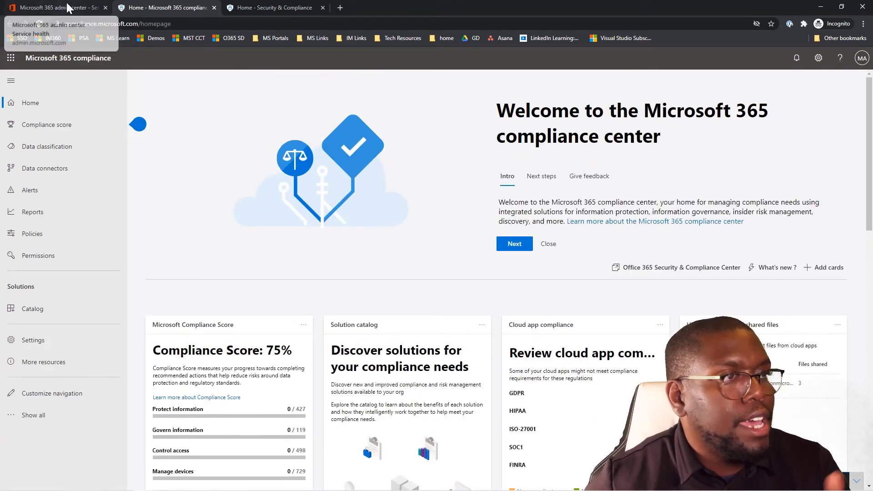
click(67, 6)
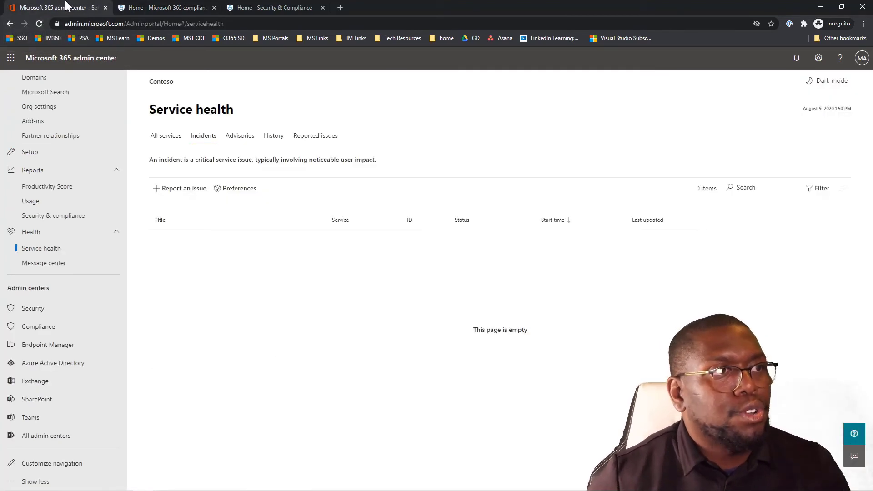
- Open Endpoint Manager showing tenant status Active and Healthy, then return to the admin center
click(77, 345)
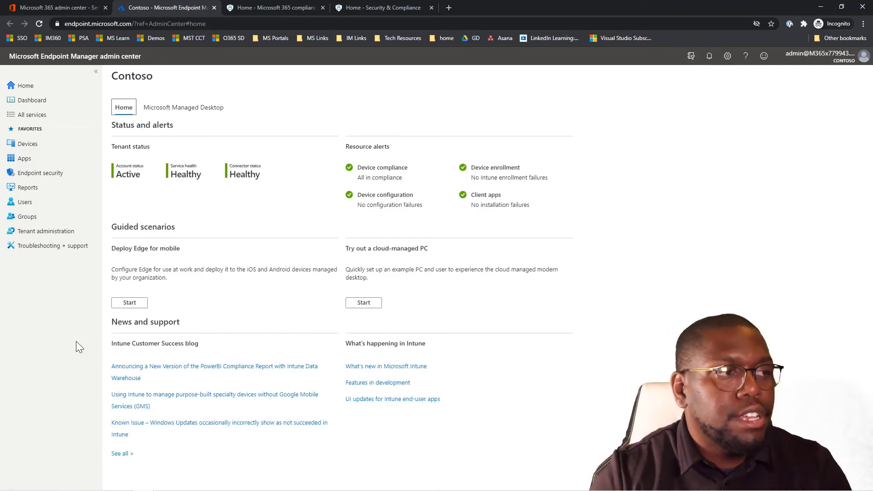
click(63, 8)
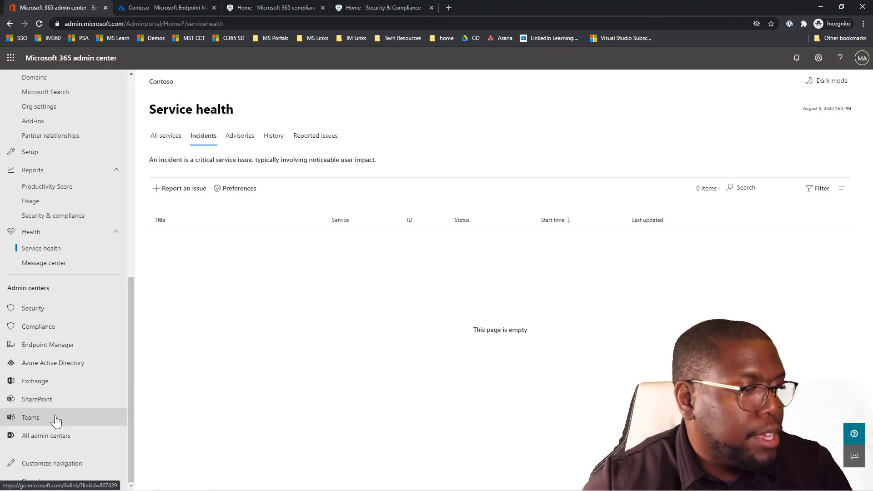
- Open the All admin centers page listing Azure ATP, Exchange and Teams; glance at the MS Portals bookmarks
click(58, 436)
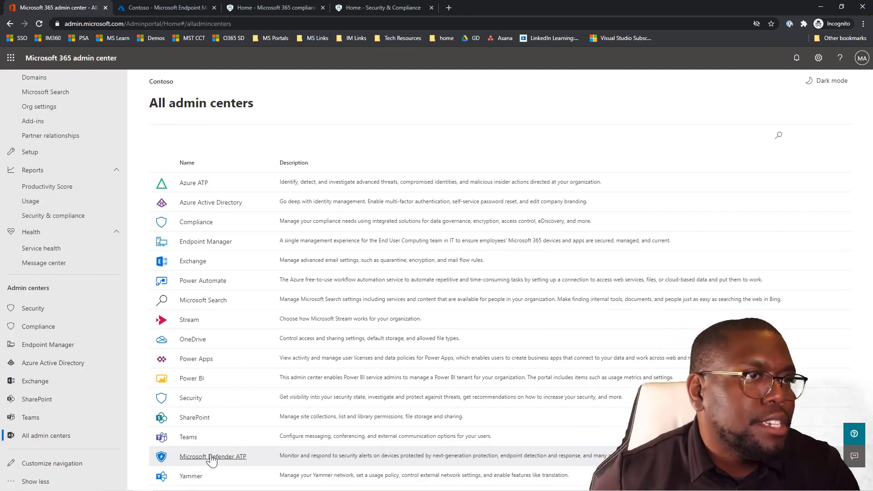
click(287, 37)
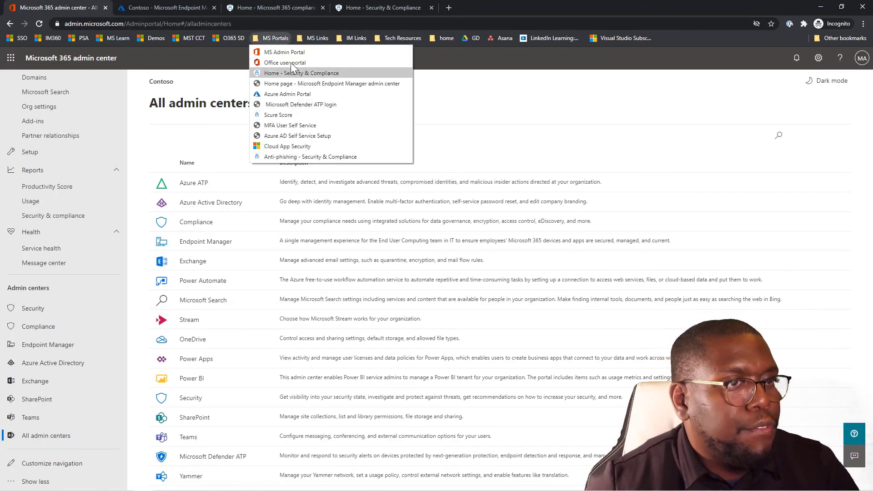
click(444, 140)
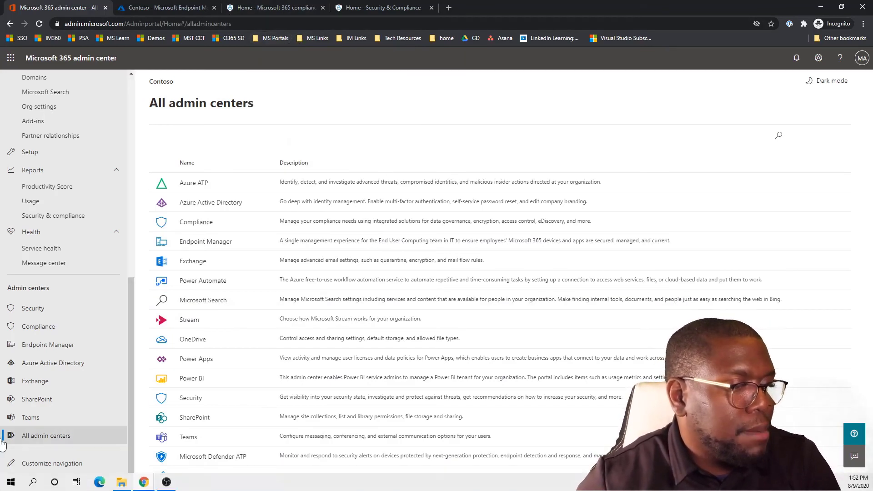
click(38, 463)
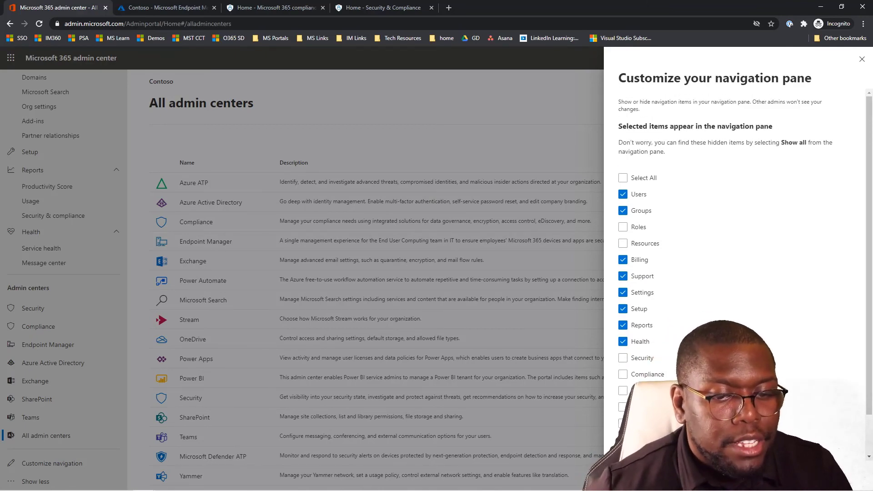
click(247, 372)
scroll(64, 227, up, 10)
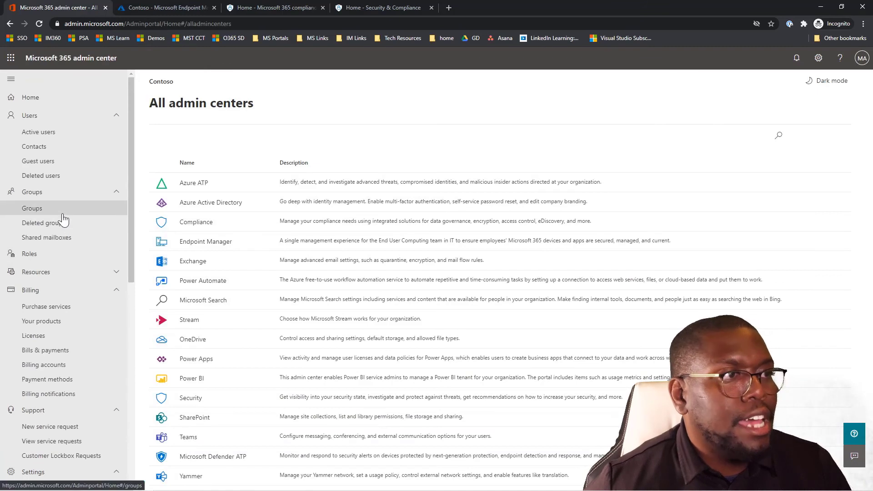